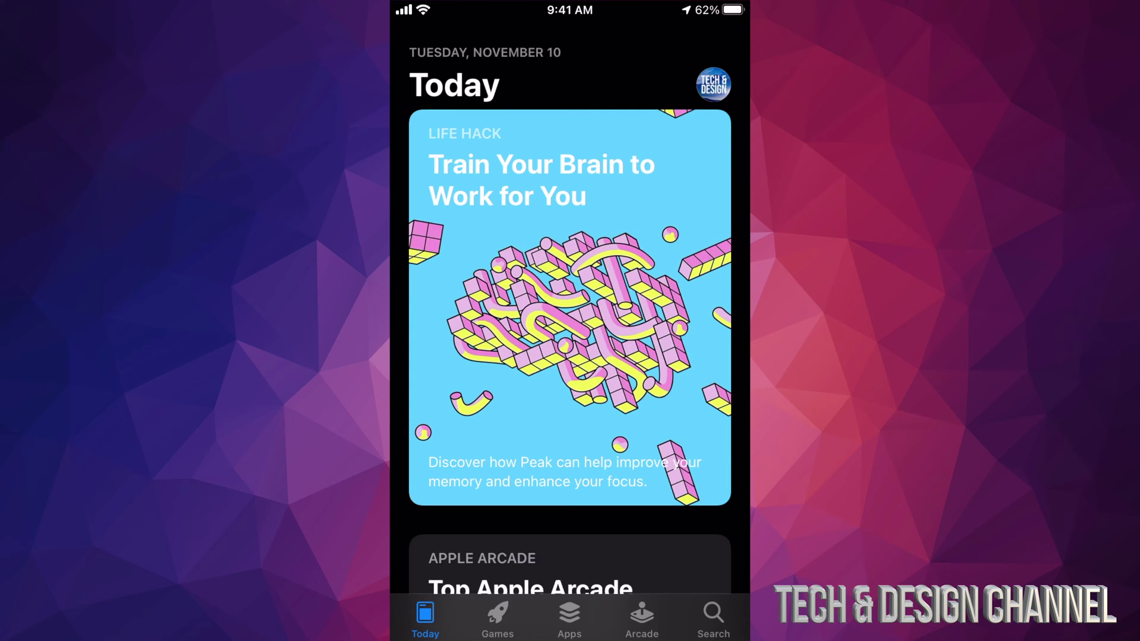
Search the App Store for 'google assistant' and open the Google Assistant app page
left_click(713, 619)
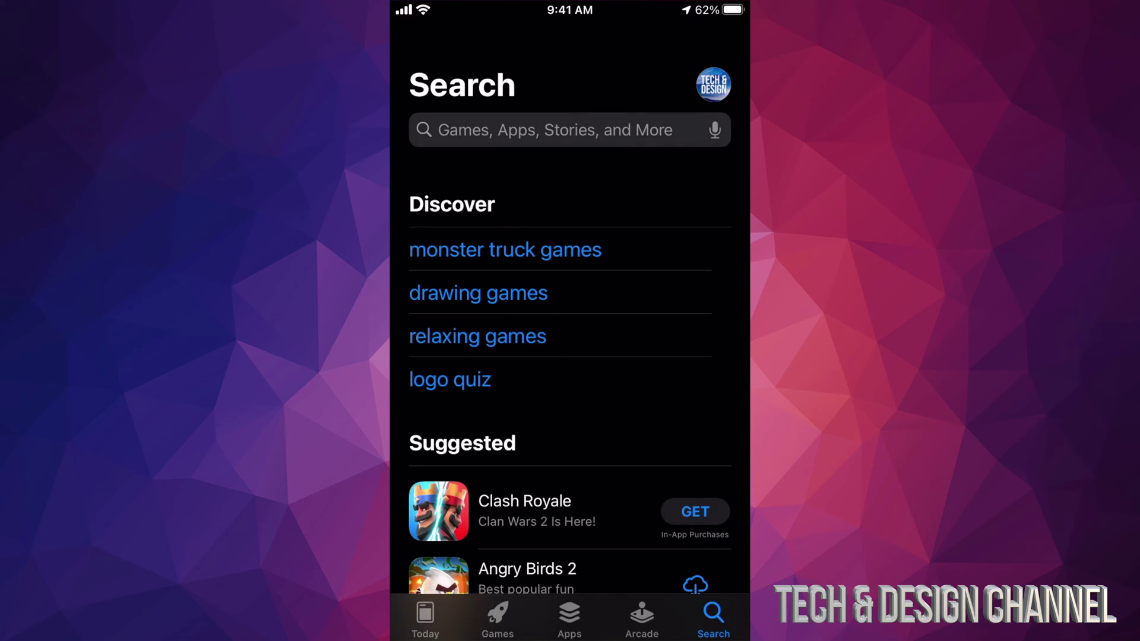
left_click(553, 125)
type("google ")
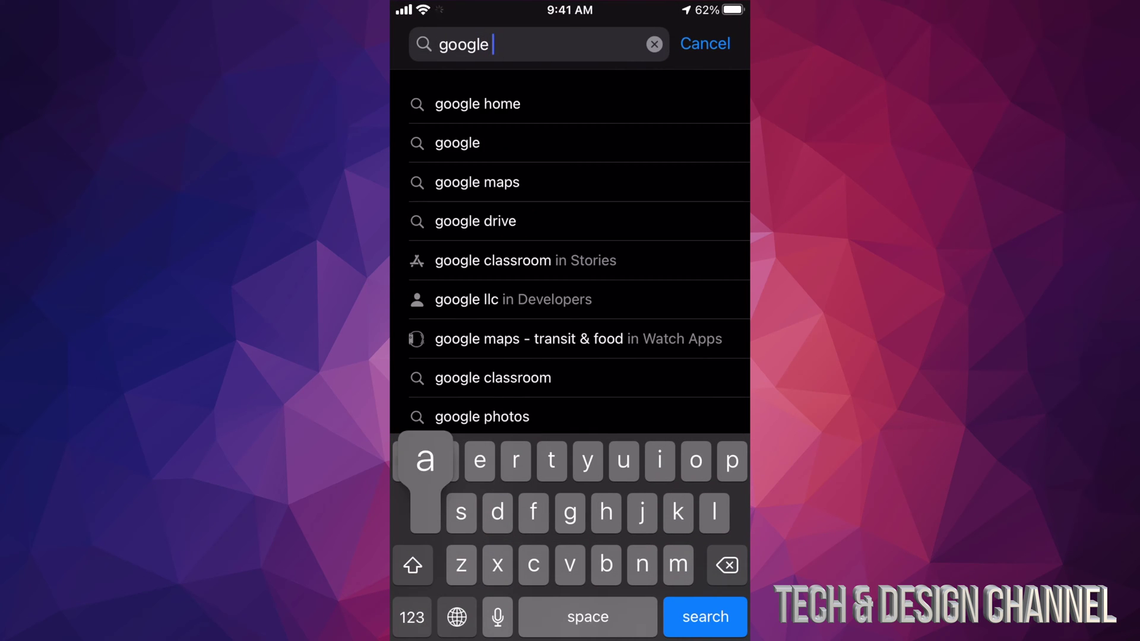
type("ass")
left_click(488, 105)
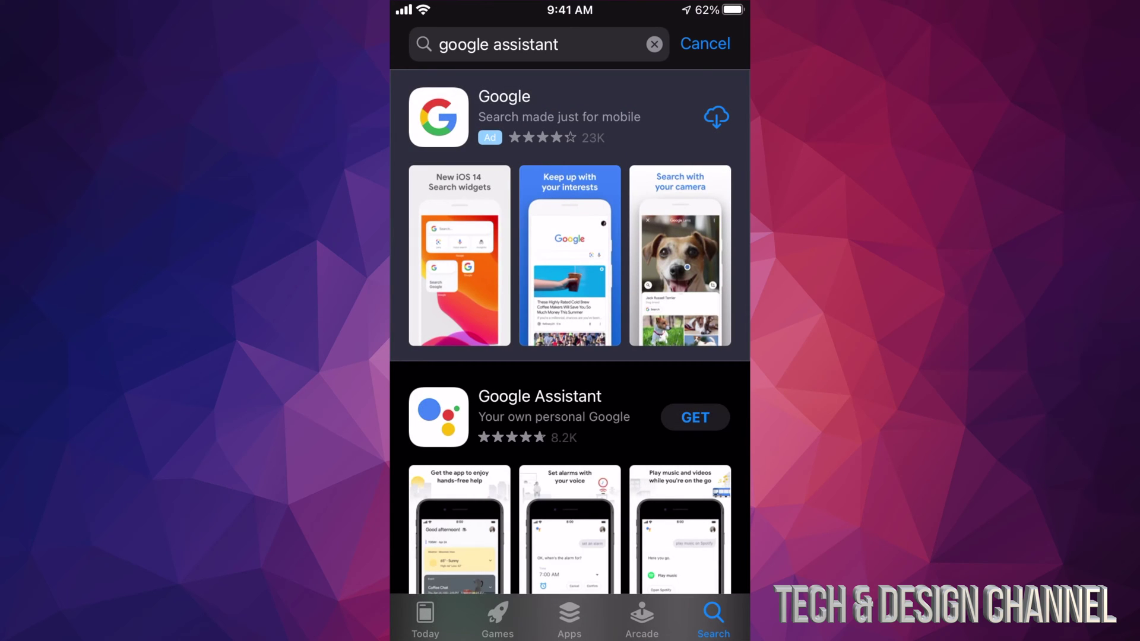
scroll(570, 357, "down", 5)
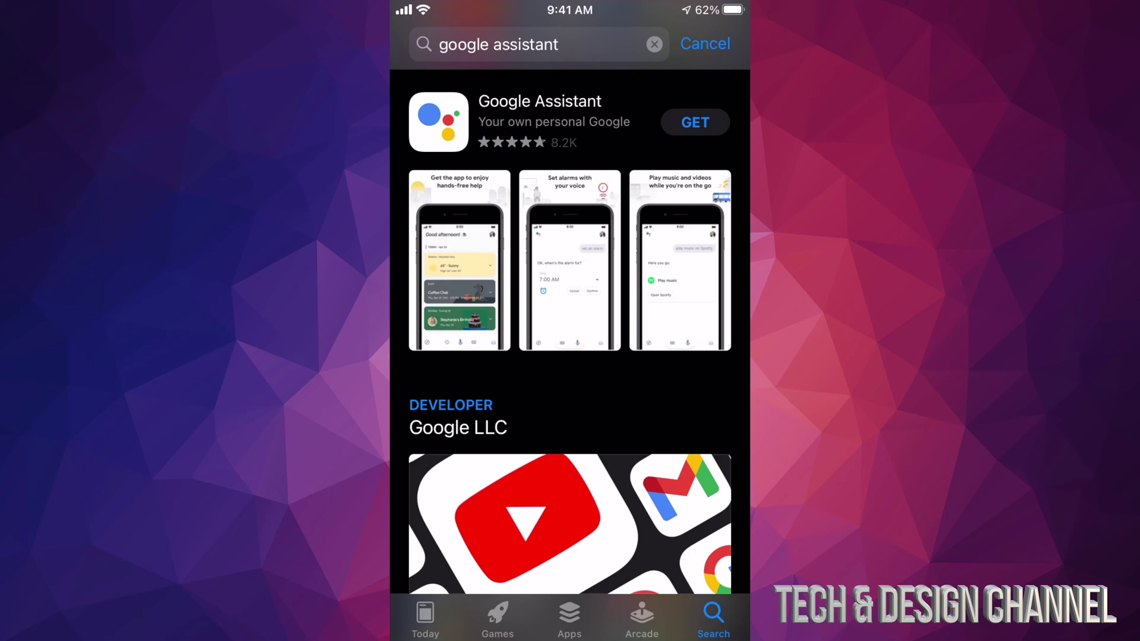
left_click(539, 121)
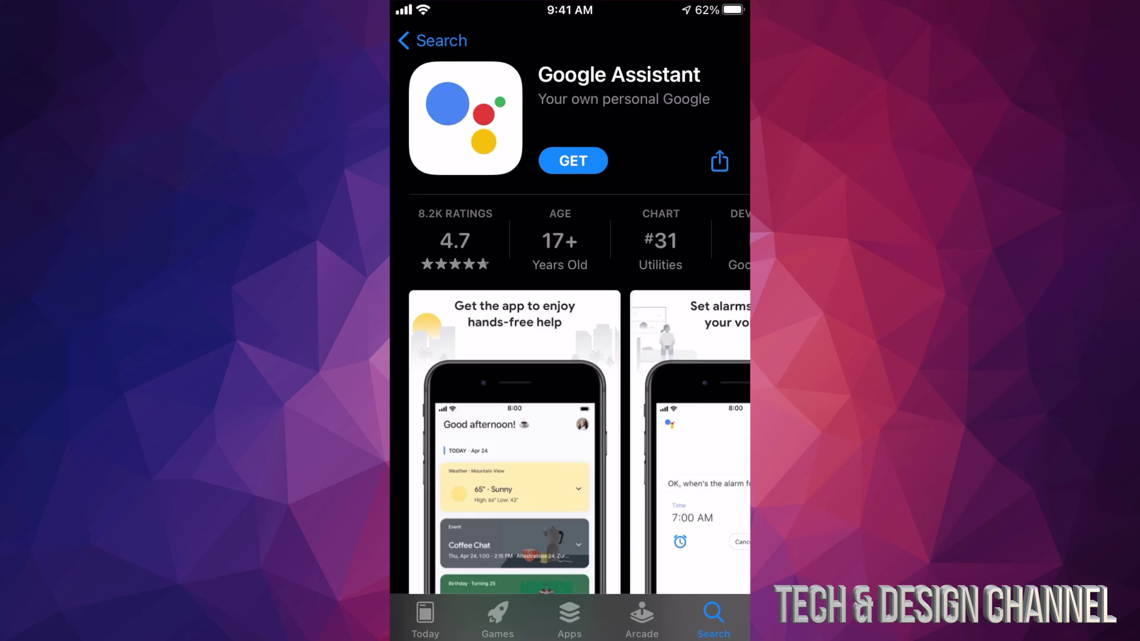
Get Google Assistant and wait until the download finishes and OPEN appears
left_click(573, 161)
scroll(570, 357, "down", 5)
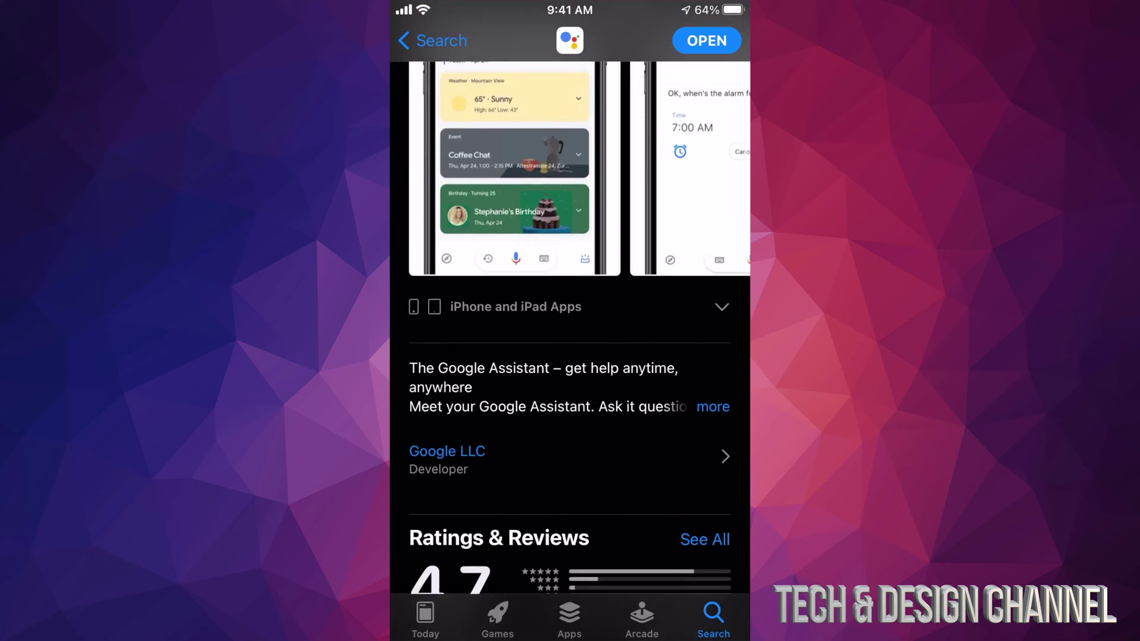
scroll(570, 356, "up", 3)
scroll(570, 357, "up", 5)
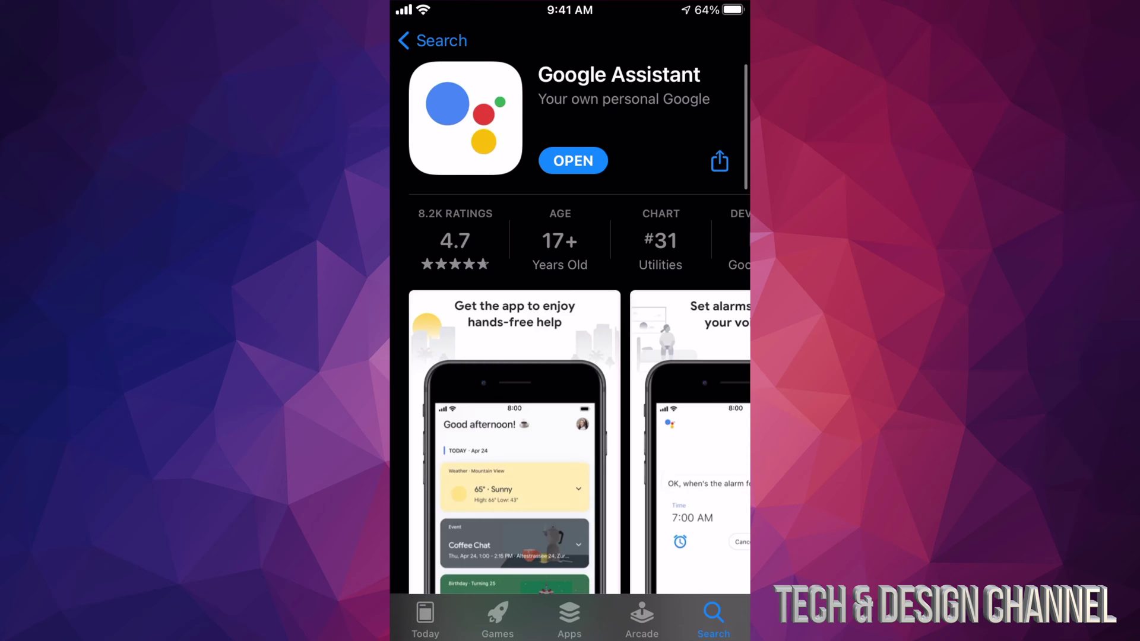
Launch Google Assistant and finish setup: signed-in account, Google Partners and notifications prompts
left_click(573, 161)
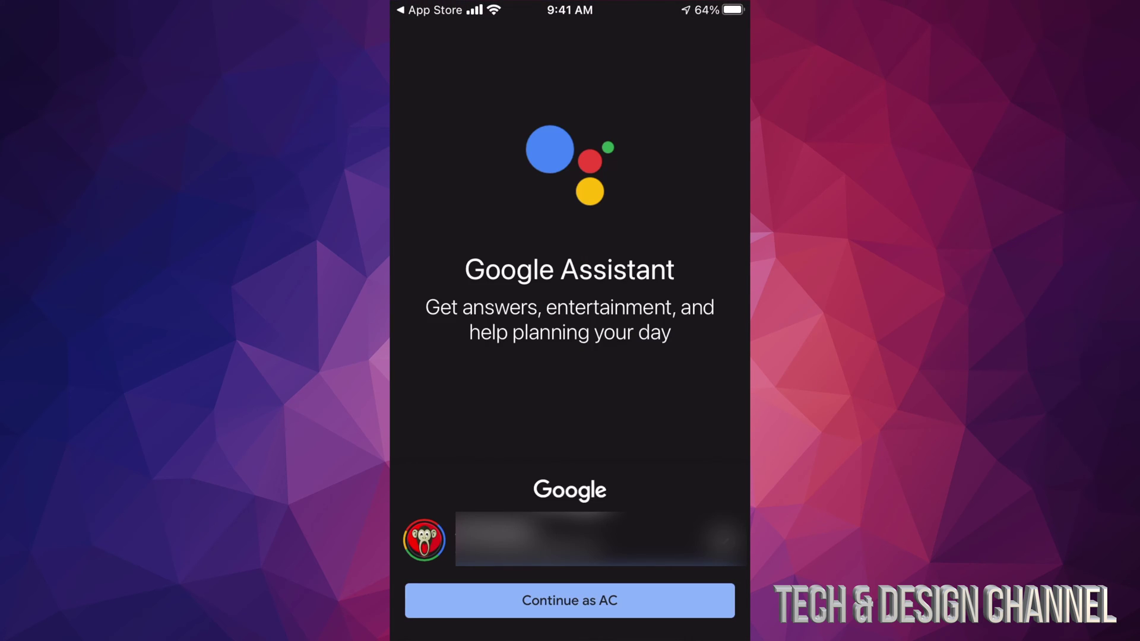
left_click(569, 601)
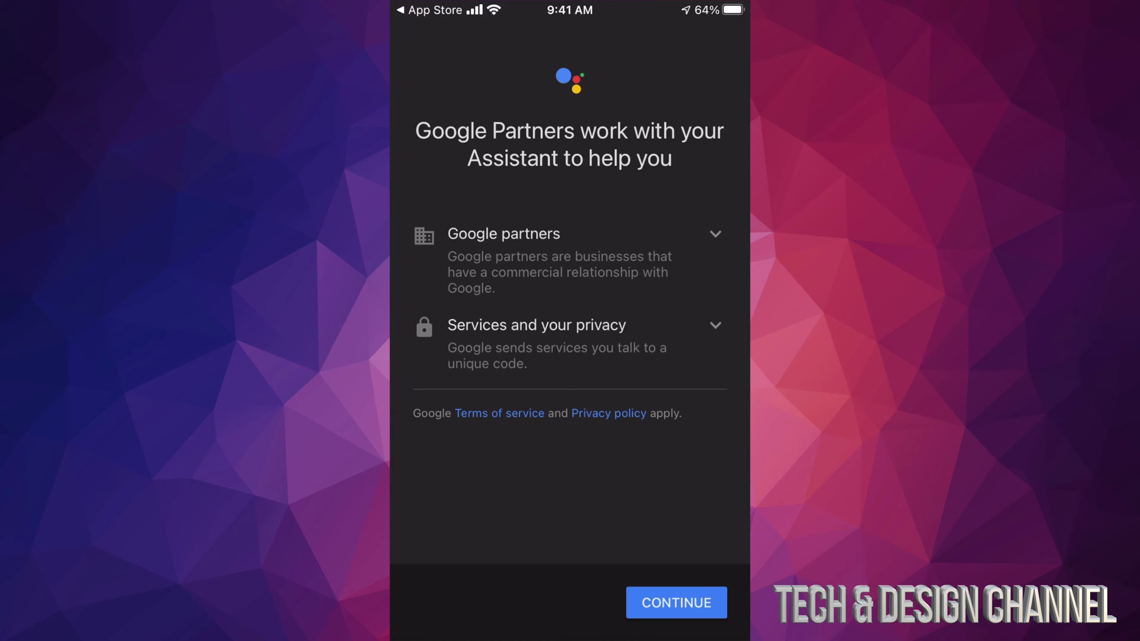
left_click(675, 603)
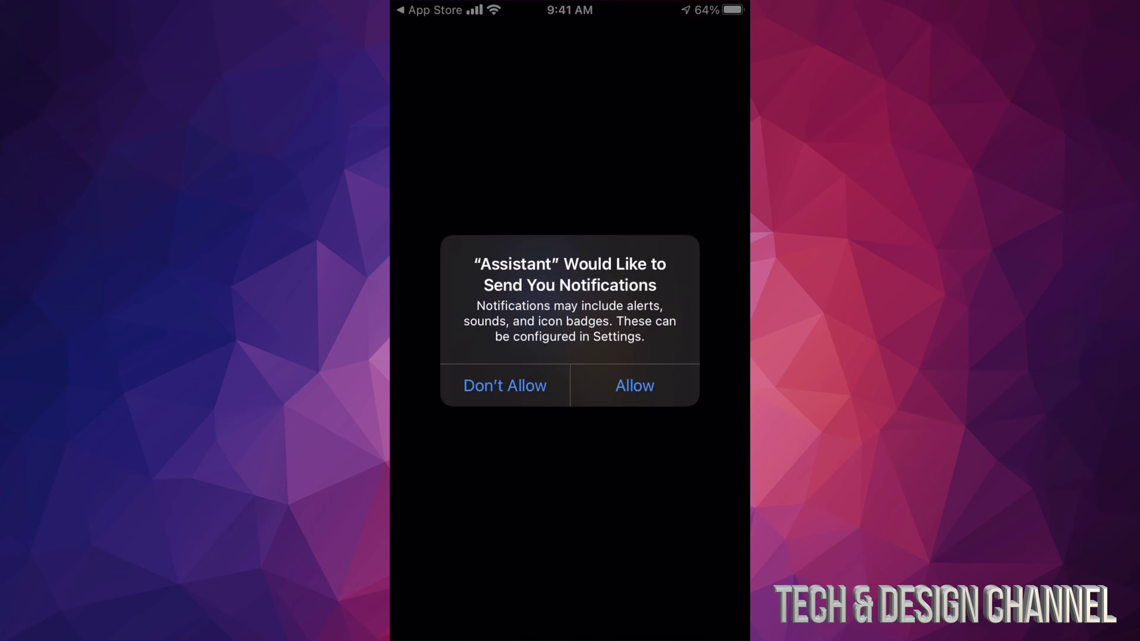
left_click(634, 386)
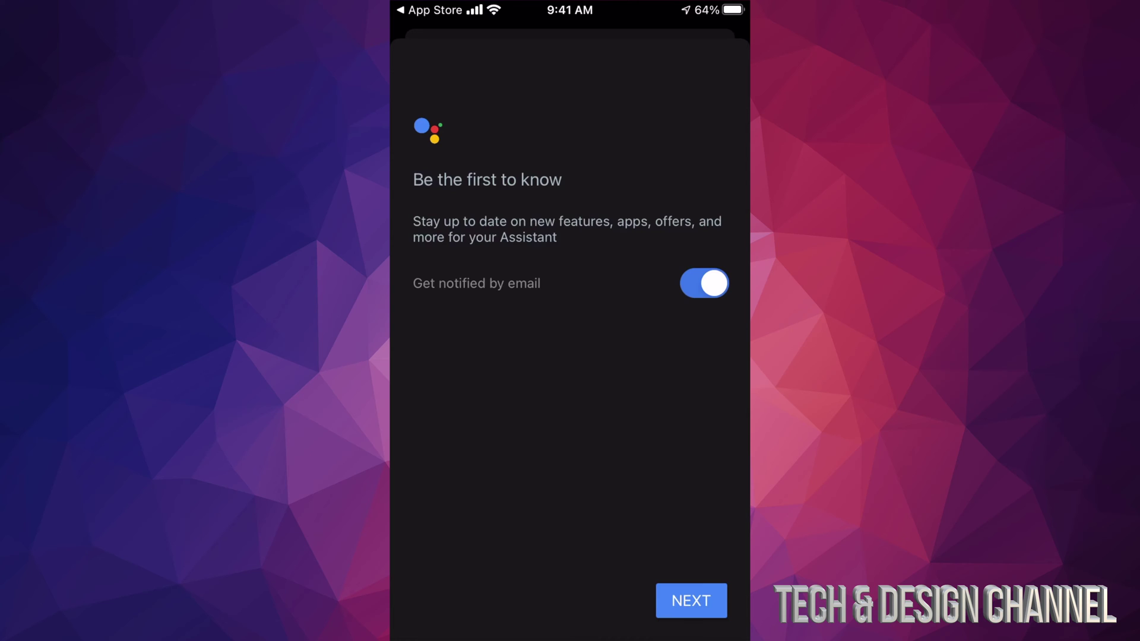
left_click(691, 600)
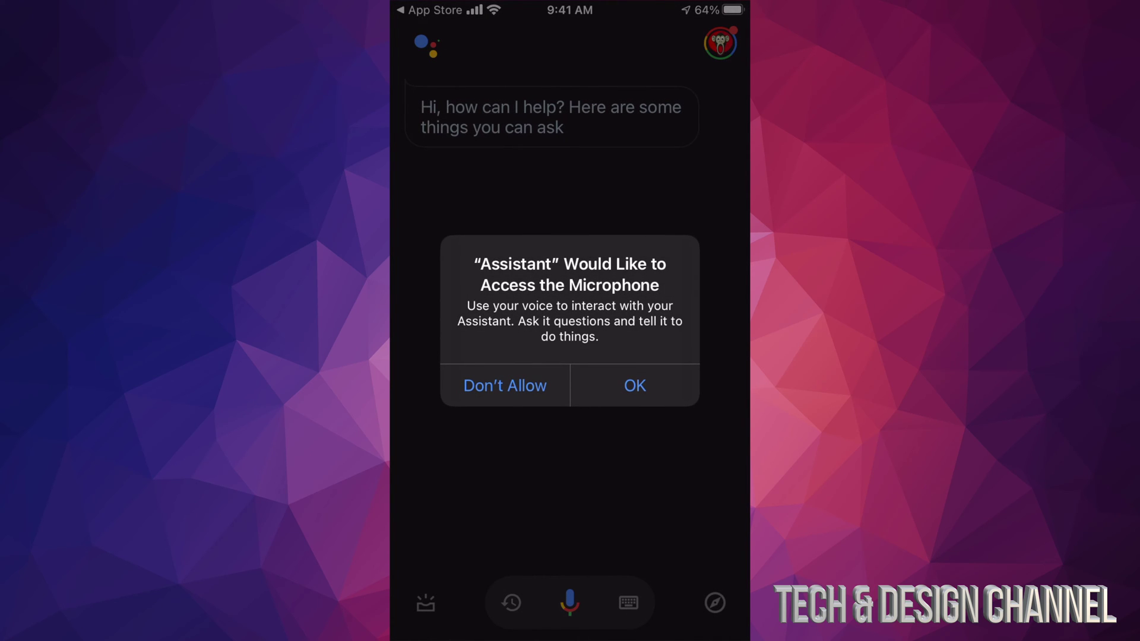
Allow Google Assistant to use the microphone so it starts listening
left_click(634, 385)
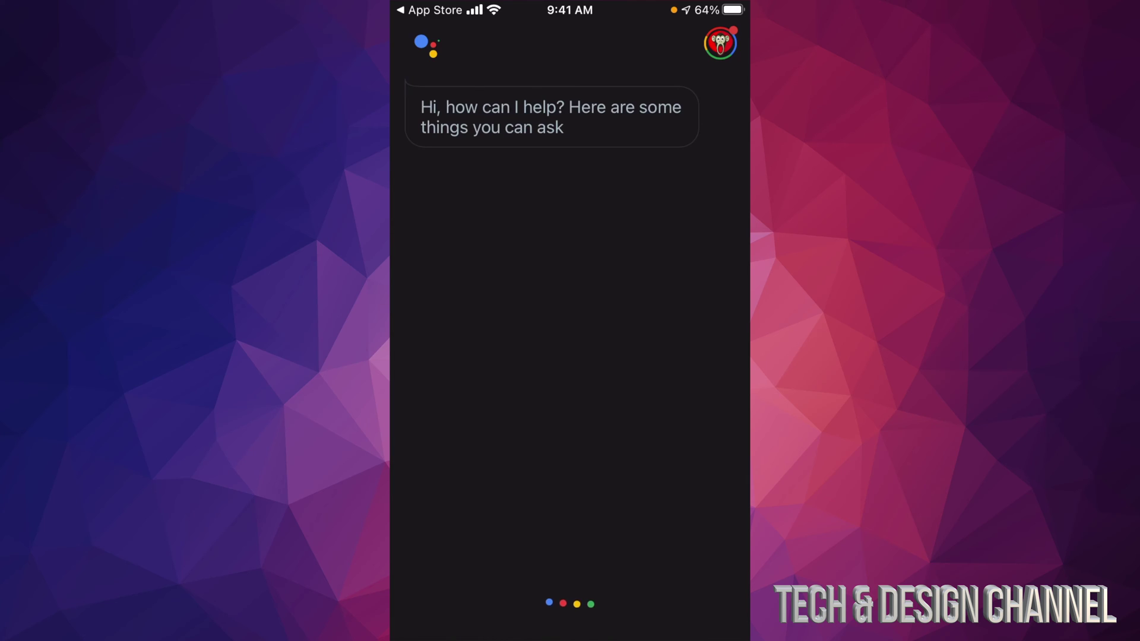